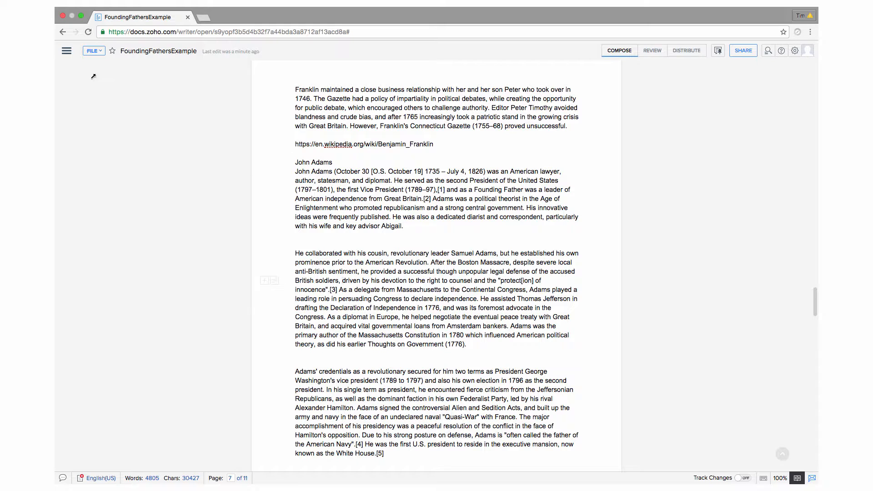
# Apply the Heading 1 style to the "John Adams" line above his biography
pyautogui.click(65, 51)
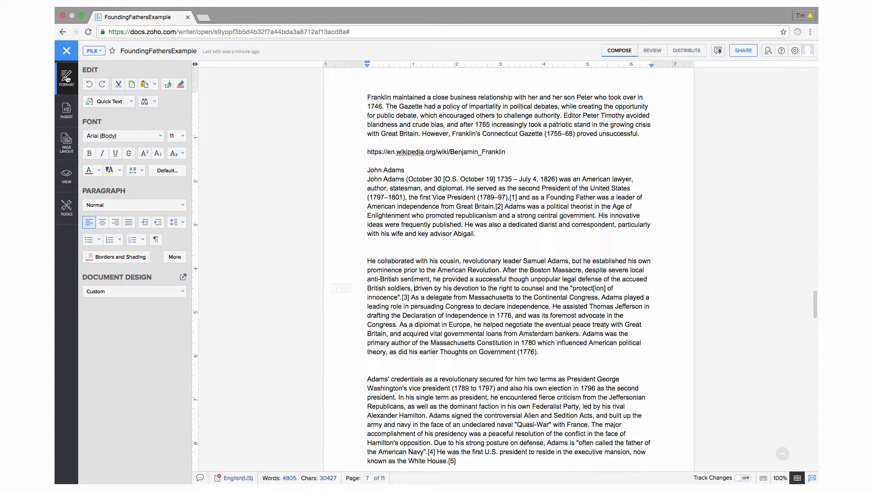
pyautogui.click(114, 208)
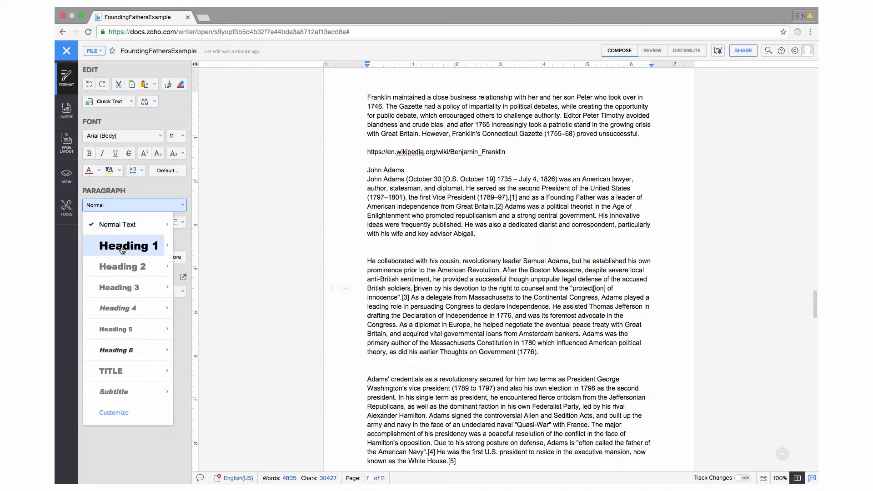
pyautogui.click(300, 225)
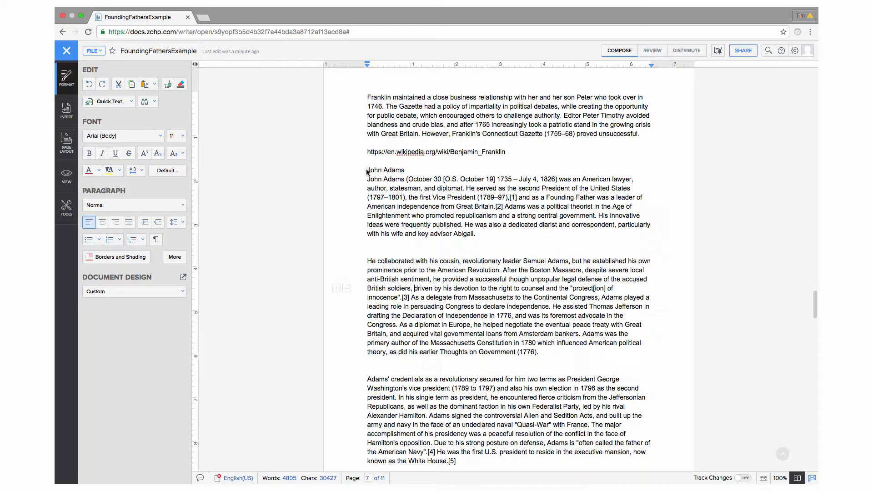
pyautogui.moveTo(368, 169); pyautogui.dragTo(404, 172)
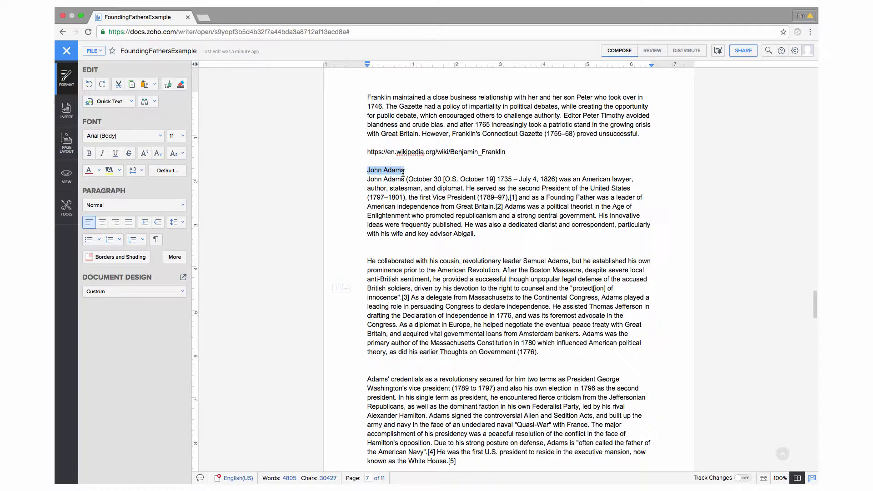
pyautogui.click(145, 204)
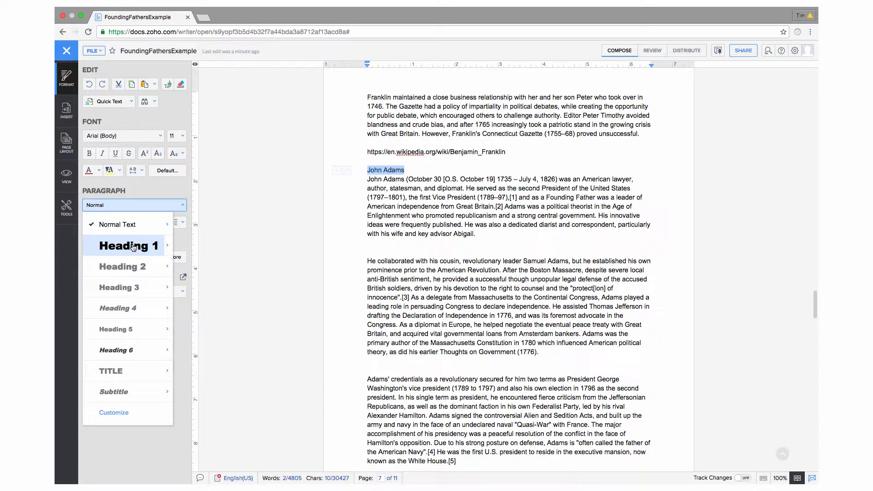
pyautogui.click(133, 247)
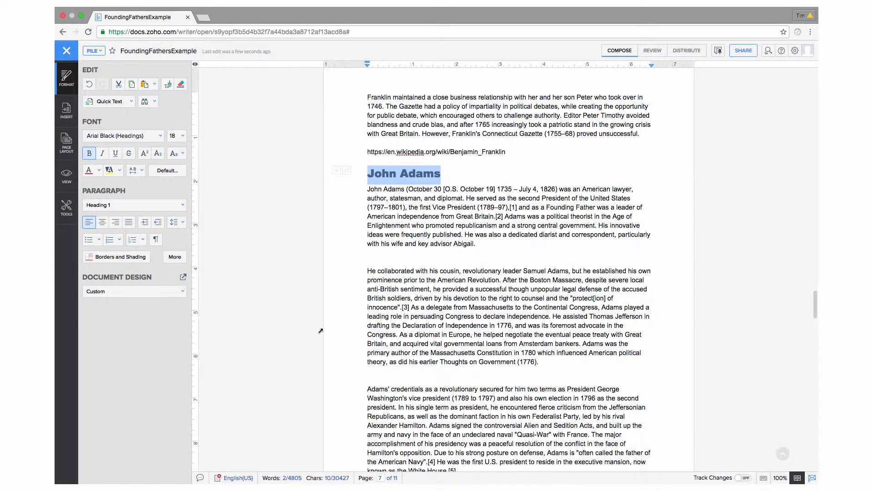
pyautogui.click(377, 324)
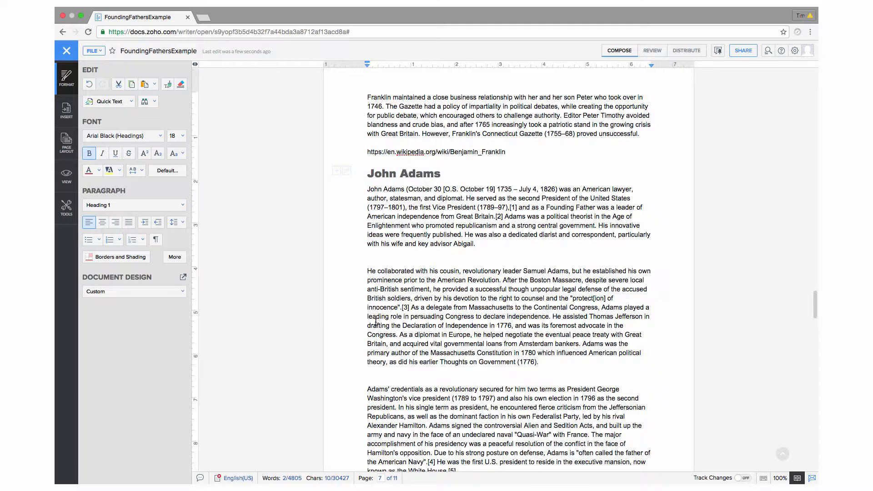
# Apply the Heading 2 style to the "Early life and education" line in the John Adams section
pyautogui.scroll(-6, 373, 322)
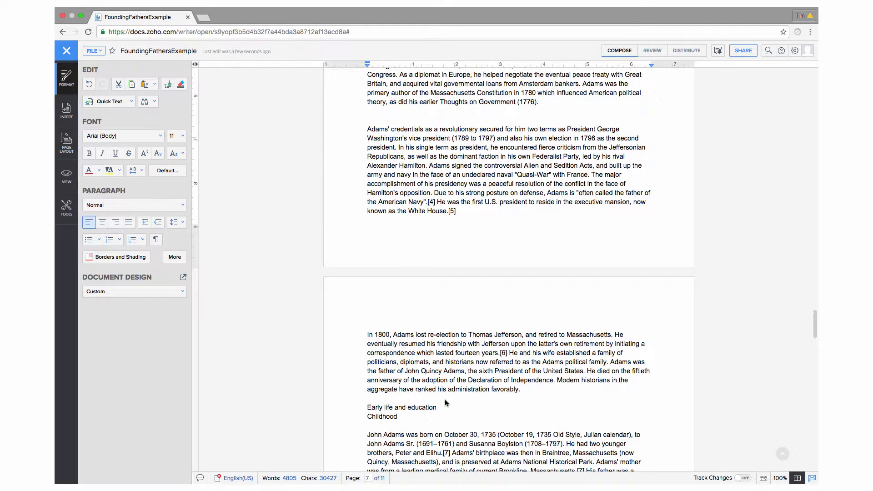
pyautogui.scroll(-1, 448, 400)
pyautogui.moveTo(437, 402); pyautogui.dragTo(363, 402)
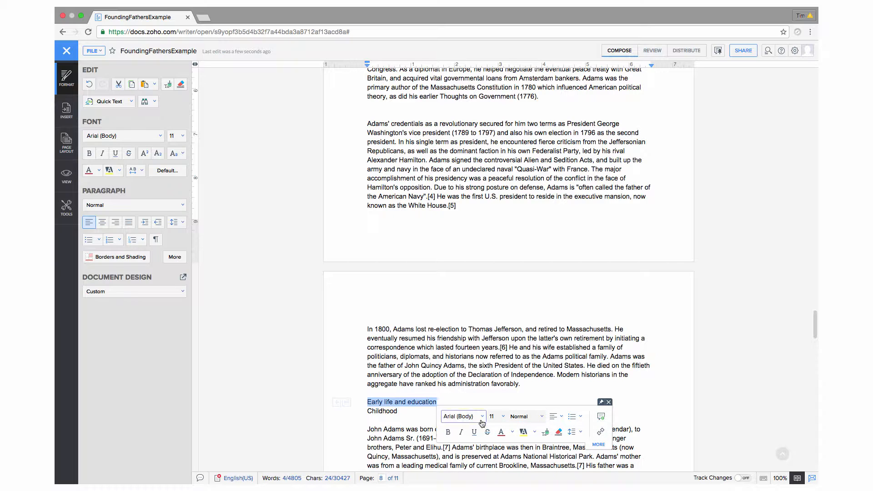
pyautogui.click(523, 416)
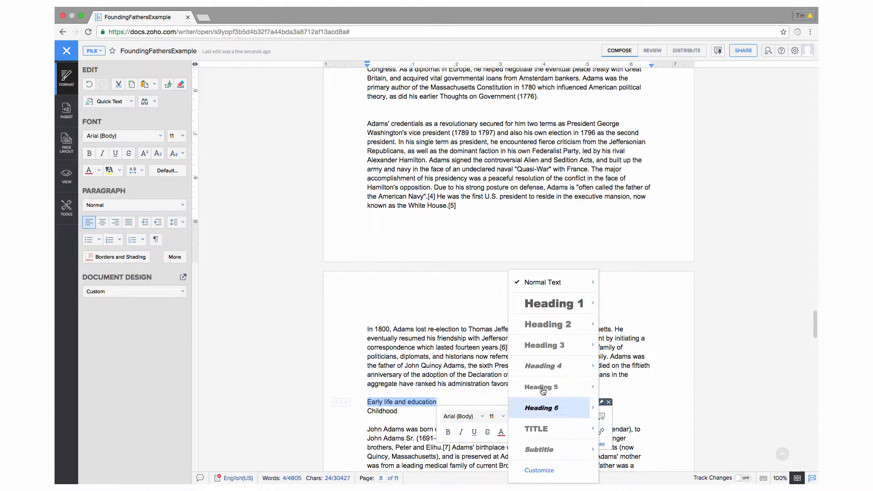
pyautogui.click(548, 325)
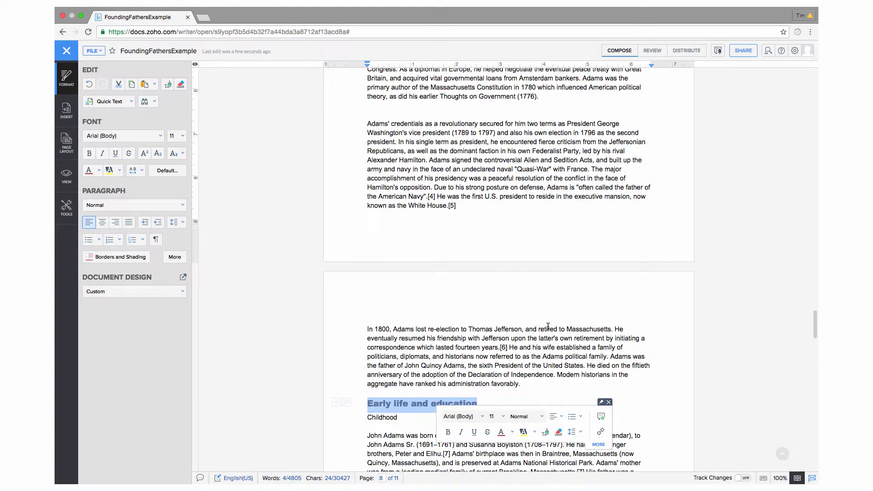
pyautogui.click(408, 427)
# Apply the Heading 3 style to the "Childhood" line below "Early life and education"
pyautogui.scroll(-3, 395, 414)
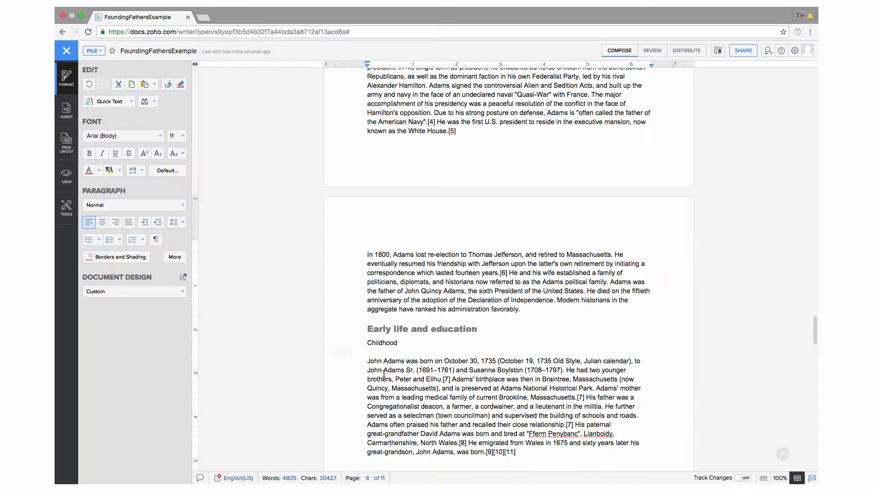
pyautogui.doubleClick(384, 342)
pyautogui.click(165, 205)
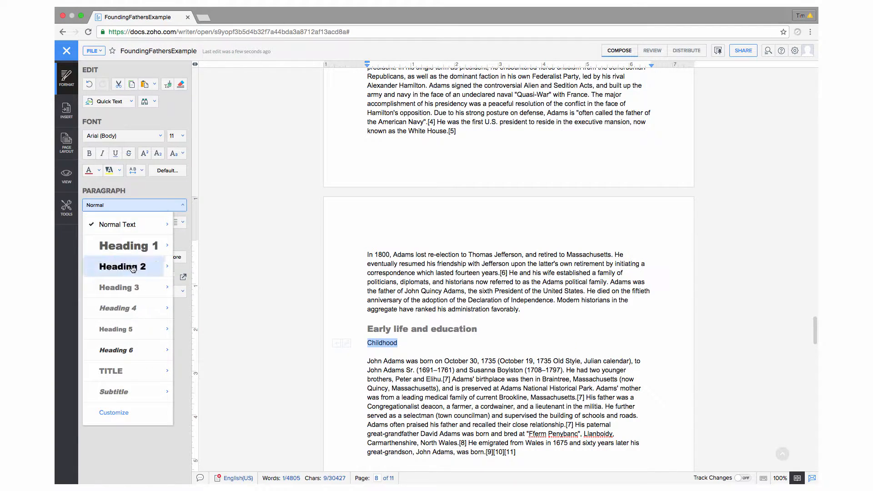
pyautogui.click(125, 293)
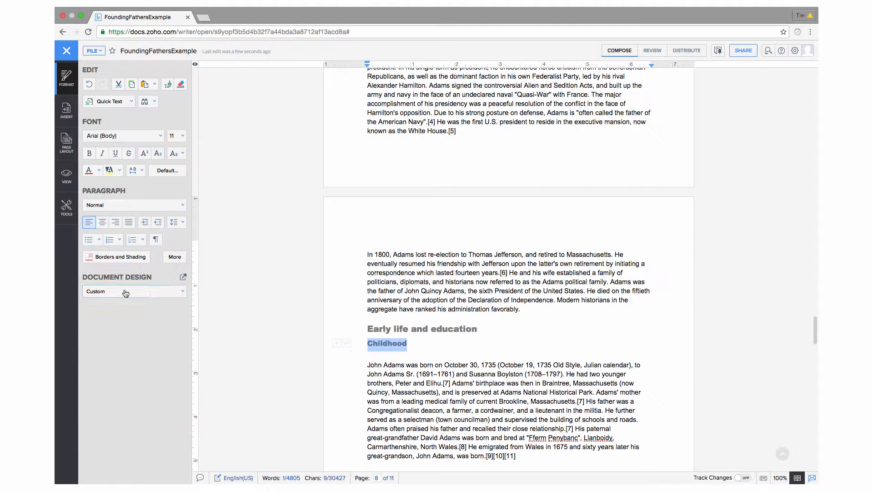
pyautogui.click(435, 374)
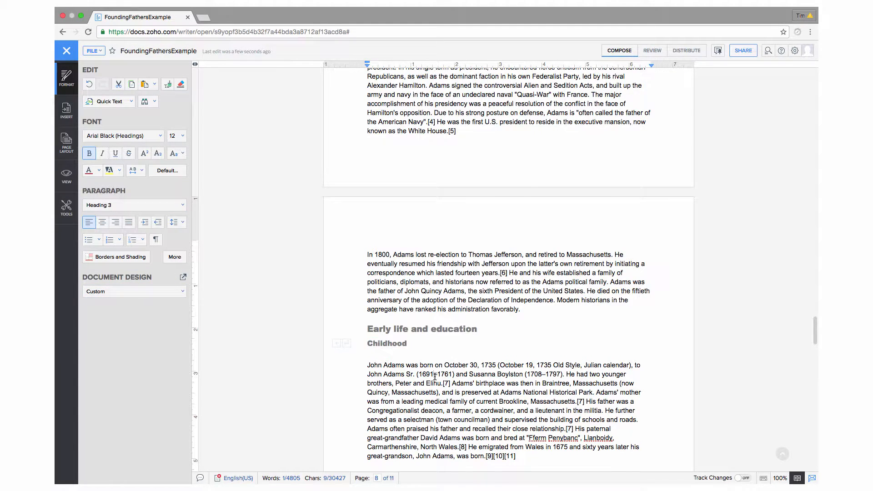
# Apply the Heading 3 style to the "Law practice and marriage" line
pyautogui.scroll(-5, 434, 376)
pyautogui.scroll(-9, 432, 378)
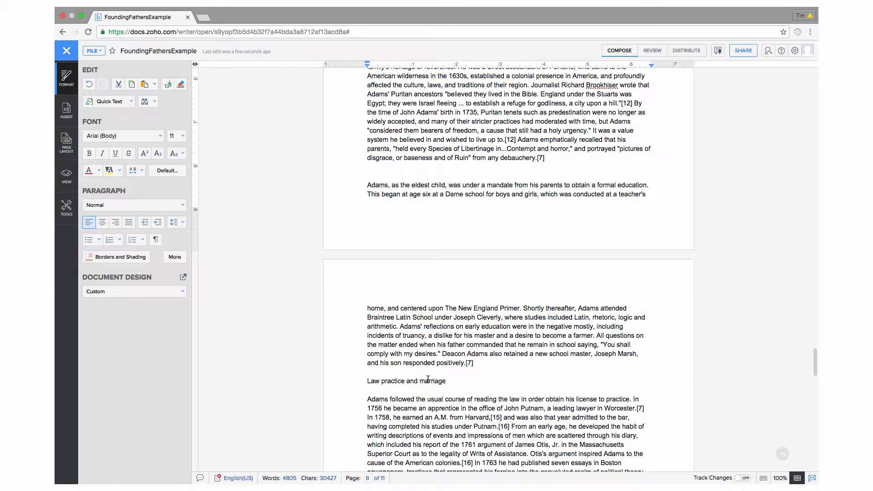
pyautogui.tripleClick(427, 378)
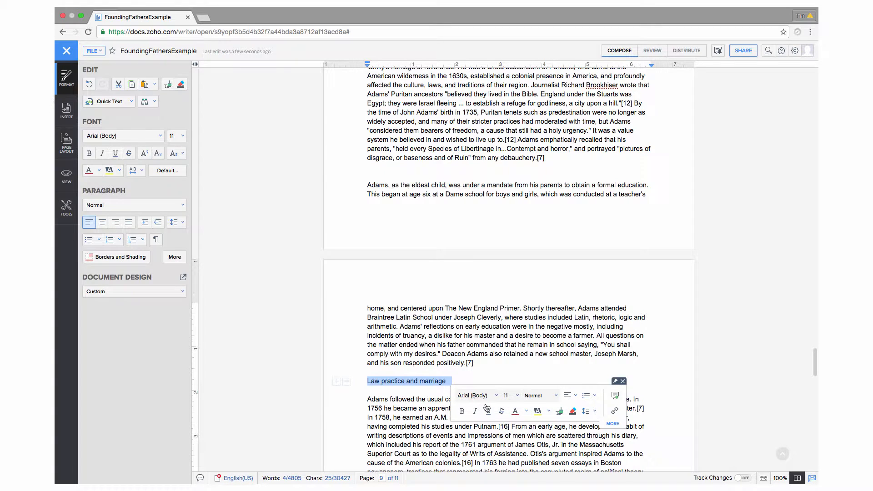
pyautogui.click(533, 397)
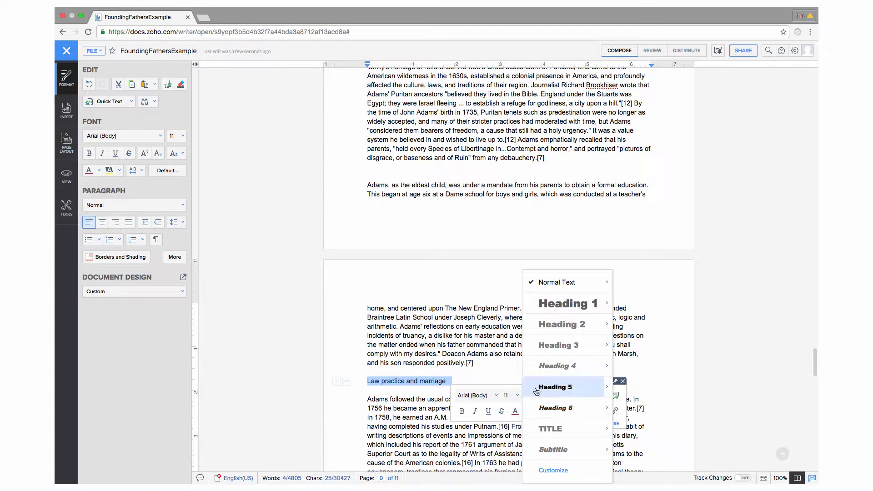
pyautogui.click(544, 348)
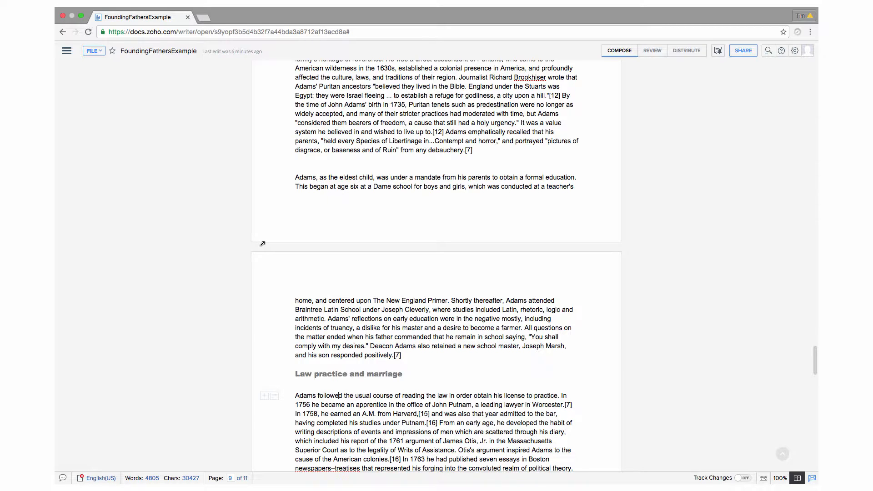
# Set up a table of contents with the Modern design, after browsing the other designs, and a solid-line tab leader
pyautogui.click(67, 51)
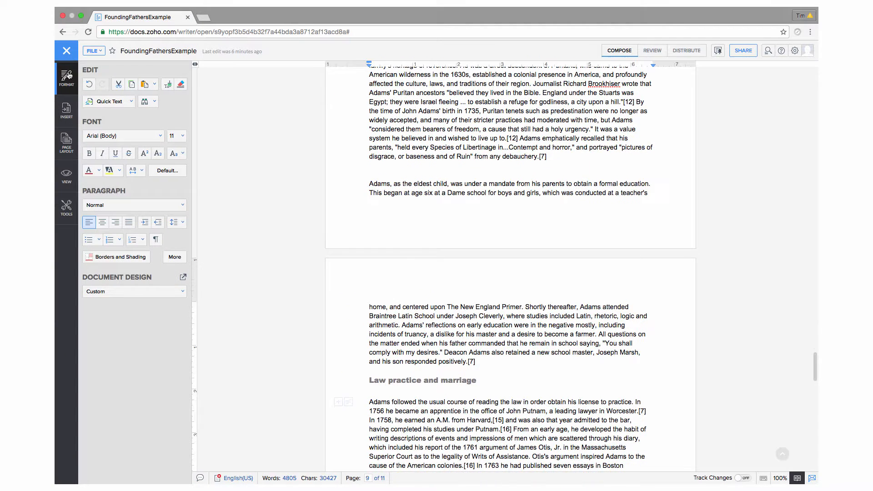
pyautogui.click(66, 108)
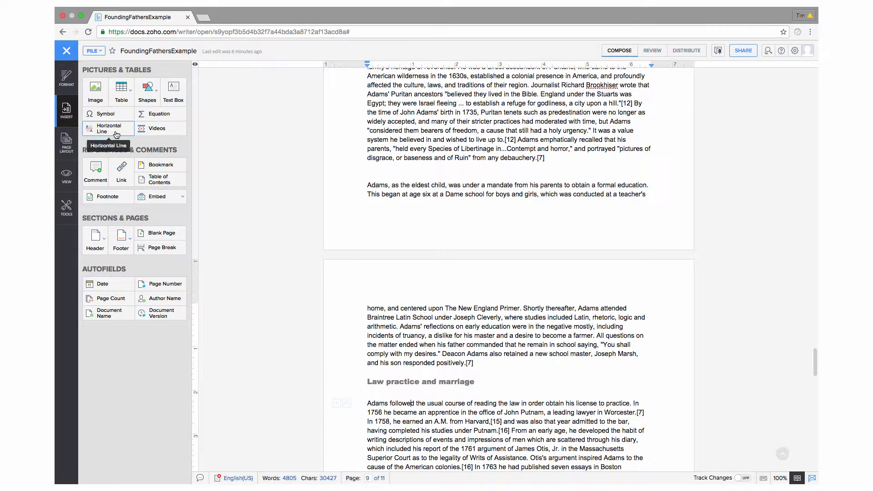
pyautogui.click(163, 184)
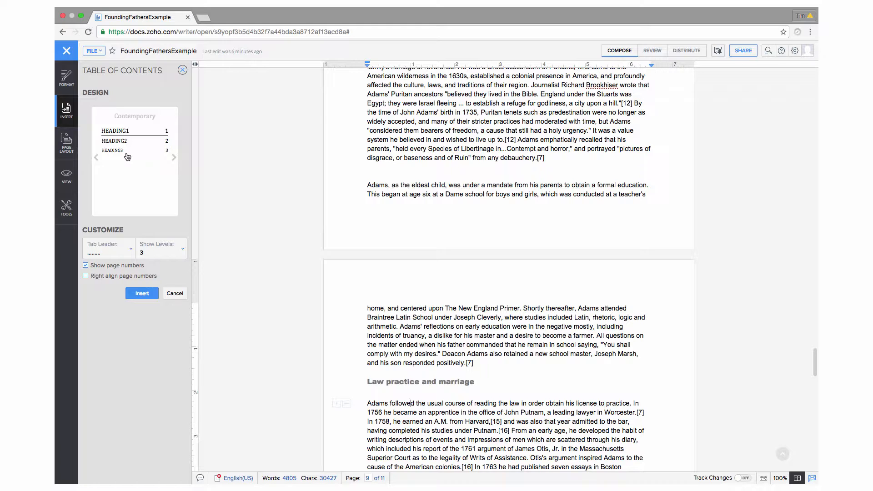
pyautogui.click(95, 158)
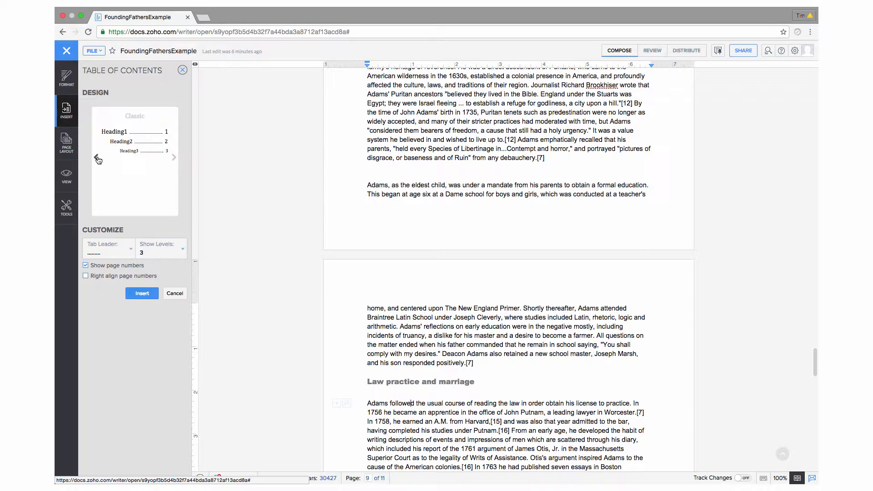
pyautogui.click(173, 158)
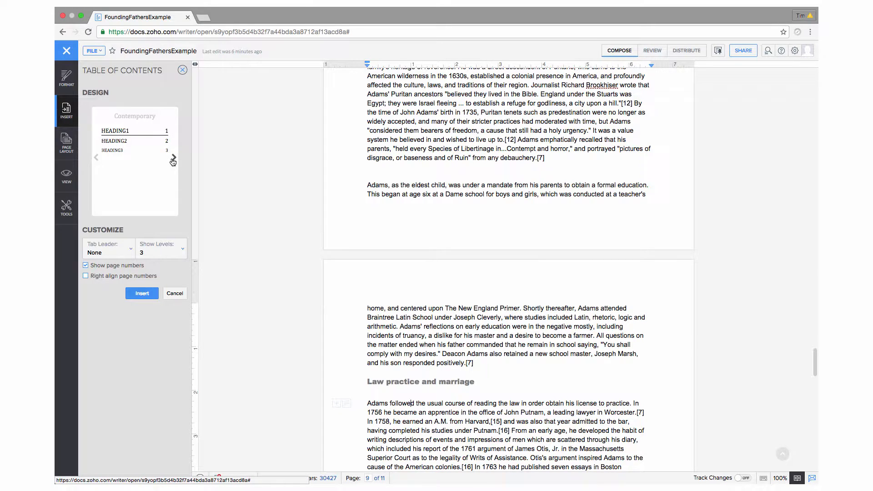
pyautogui.click(173, 159)
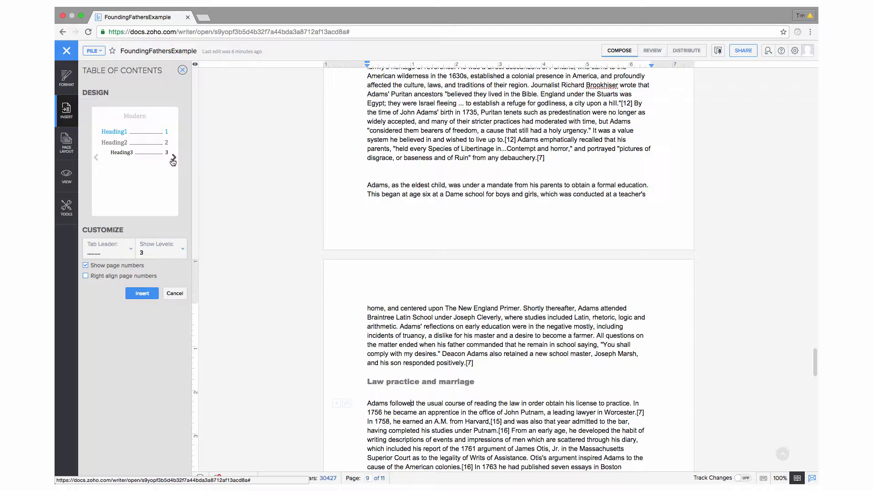
pyautogui.click(173, 158)
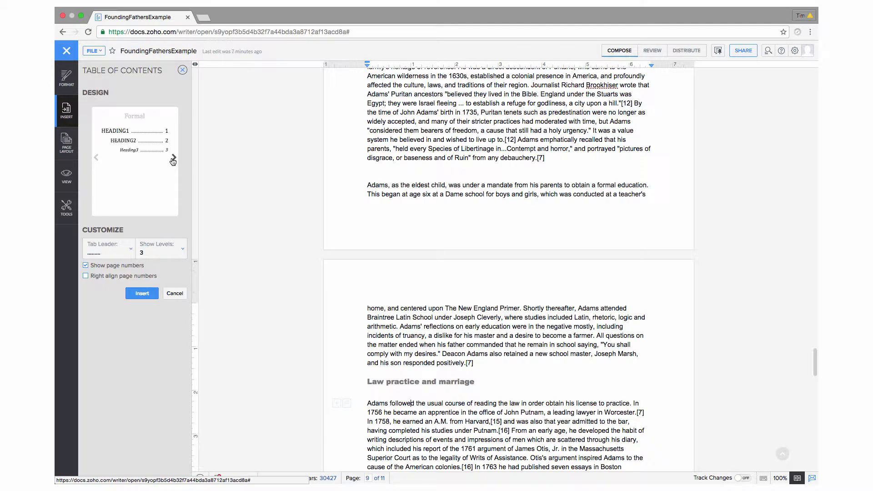
pyautogui.click(173, 159)
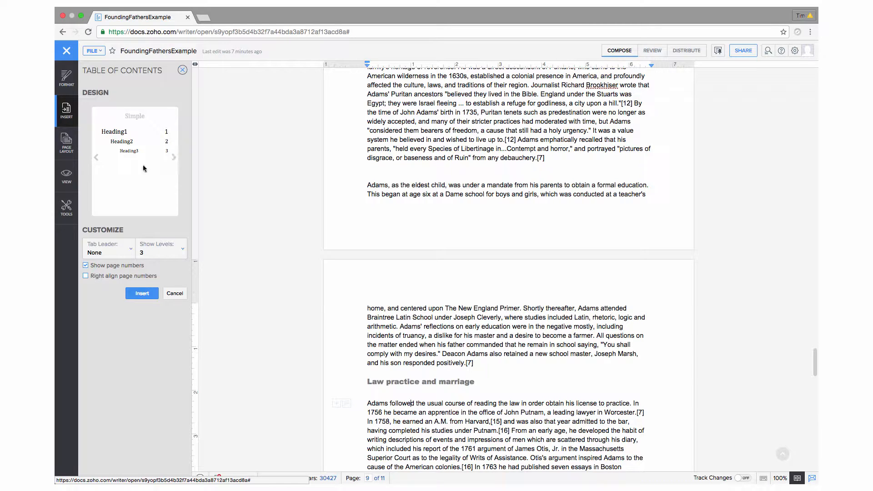
pyautogui.click(96, 159)
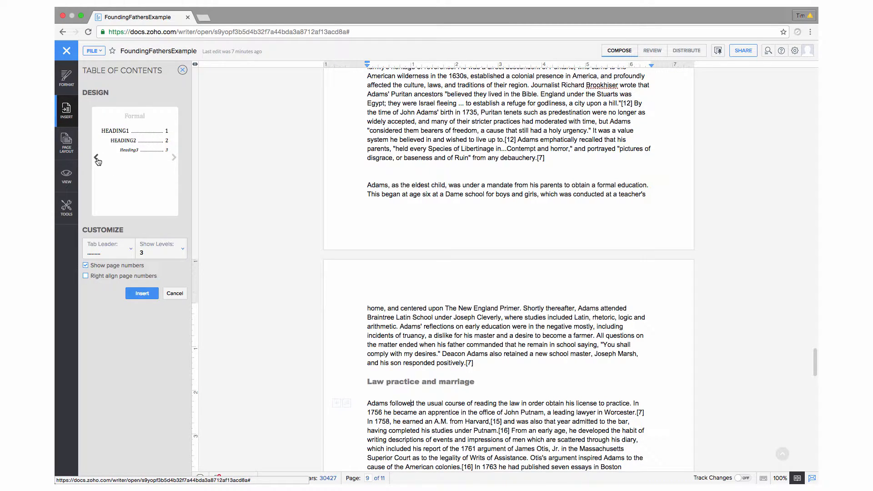
pyautogui.click(97, 159)
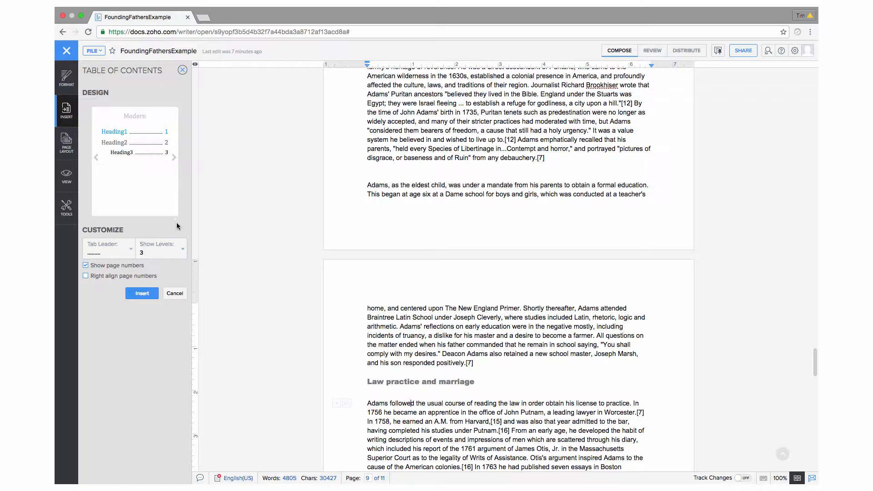
pyautogui.click(124, 251)
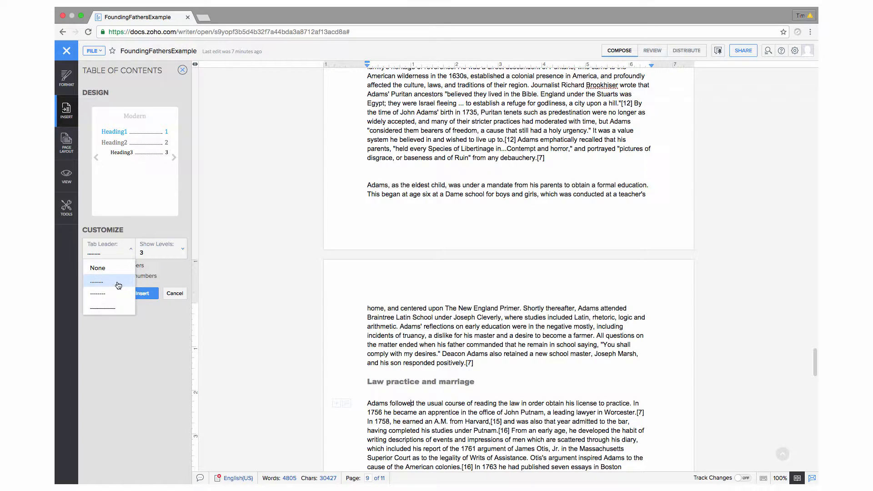
pyautogui.click(112, 310)
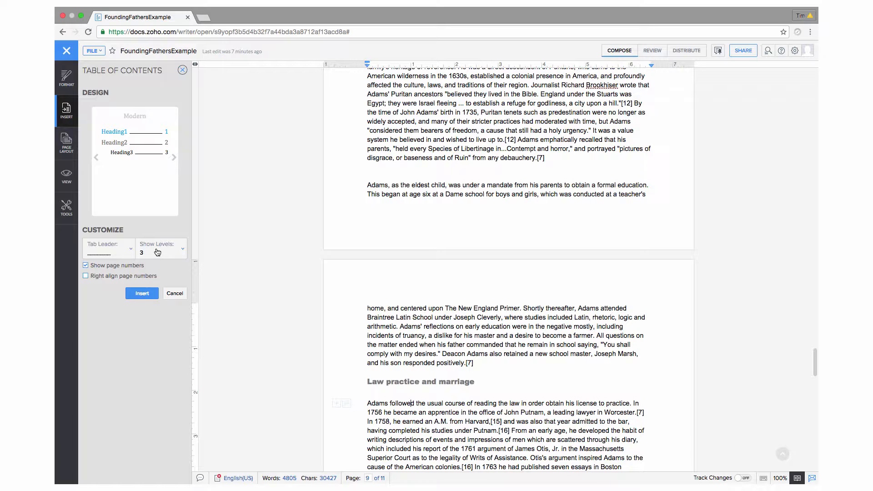
# Try showing one and two levels in the table of contents, and set it back to 3 levels
pyautogui.click(158, 252)
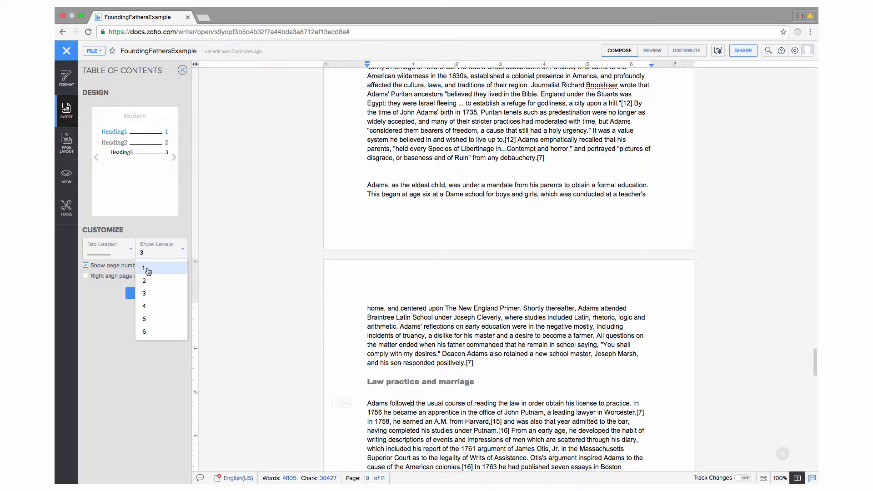
pyautogui.click(148, 268)
pyautogui.click(152, 254)
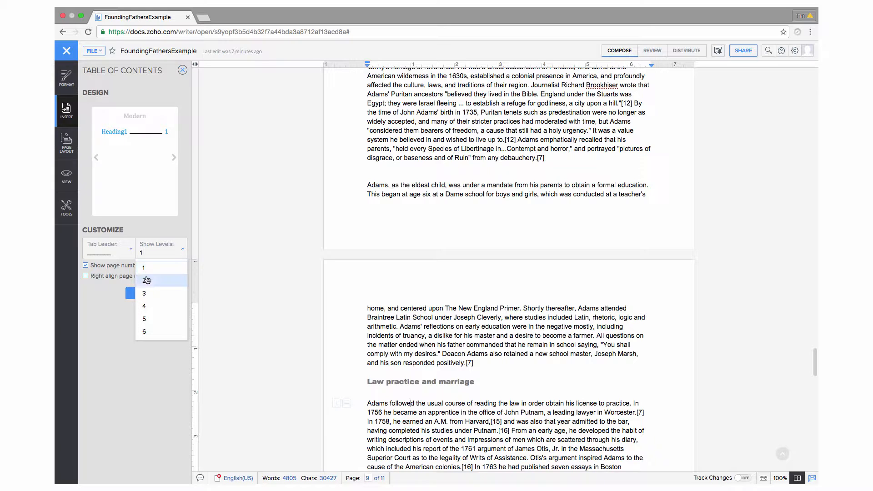
pyautogui.click(146, 281)
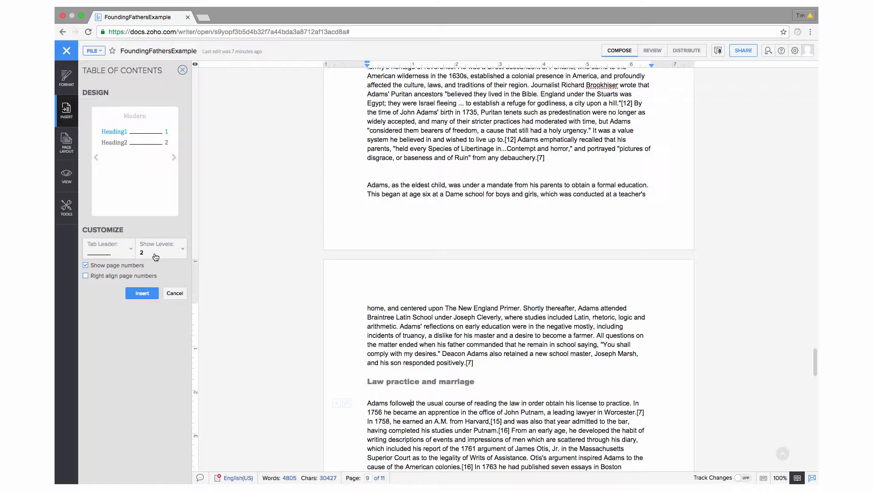
pyautogui.click(156, 256)
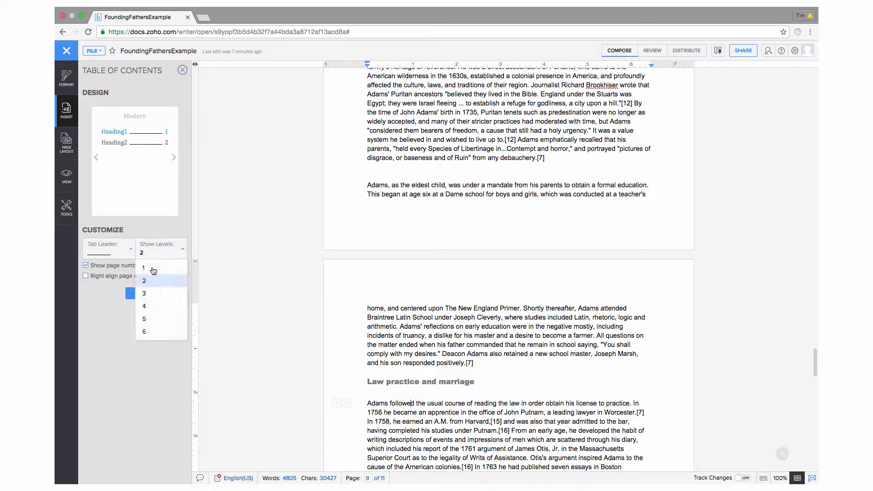
pyautogui.click(146, 292)
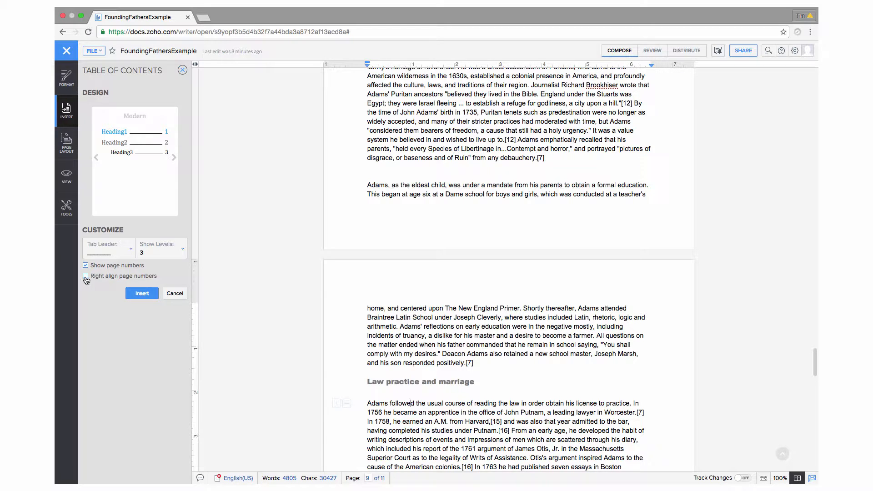
# Insert the table of contents below the "Law practice and marriage" heading and remove it again
pyautogui.click(144, 294)
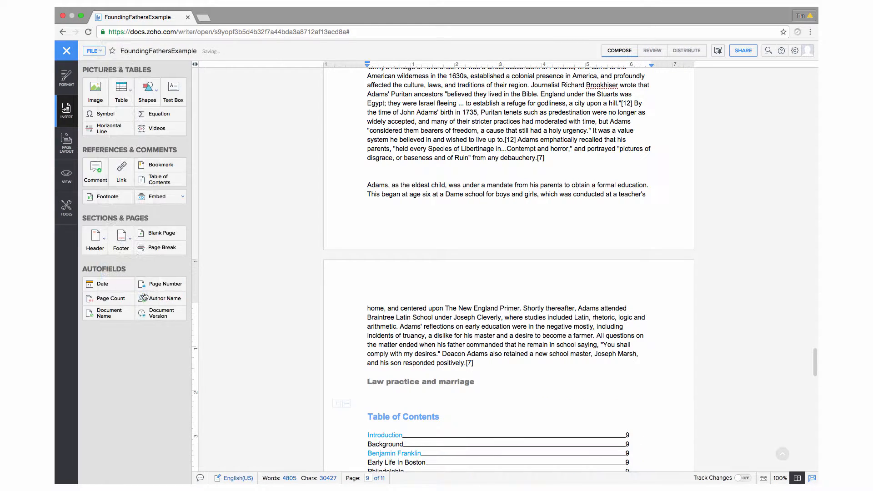
pyautogui.scroll(-6, 337, 298)
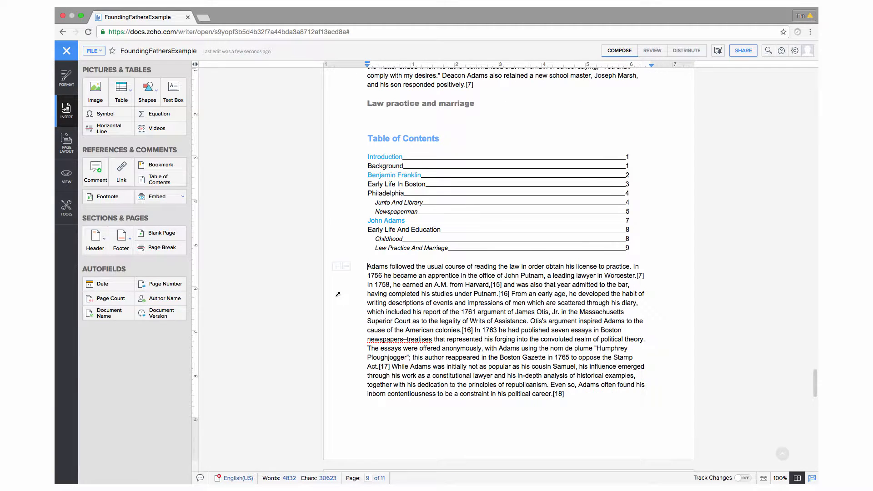
pyautogui.scroll(2, 338, 294)
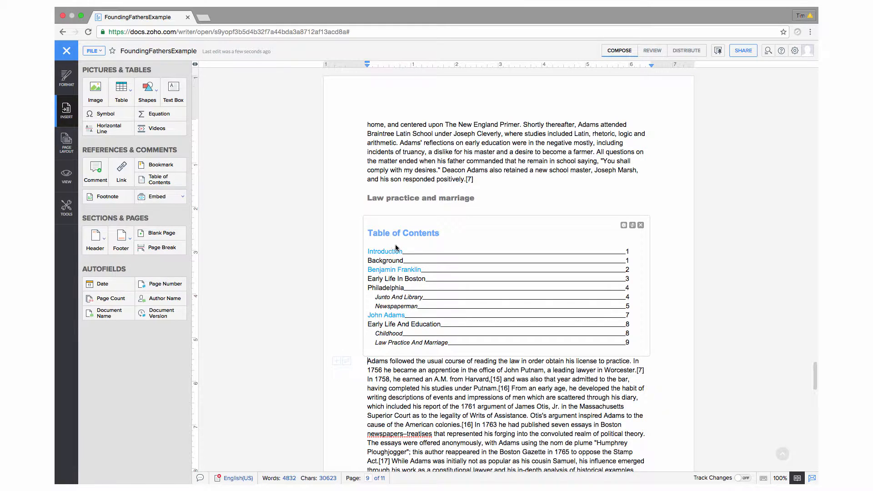
pyautogui.click(641, 226)
# Insert a three-level table of contents with page numbers on the empty line above the Introduction heading
pyautogui.scroll(15, 559, 267)
pyautogui.scroll(20, 558, 266)
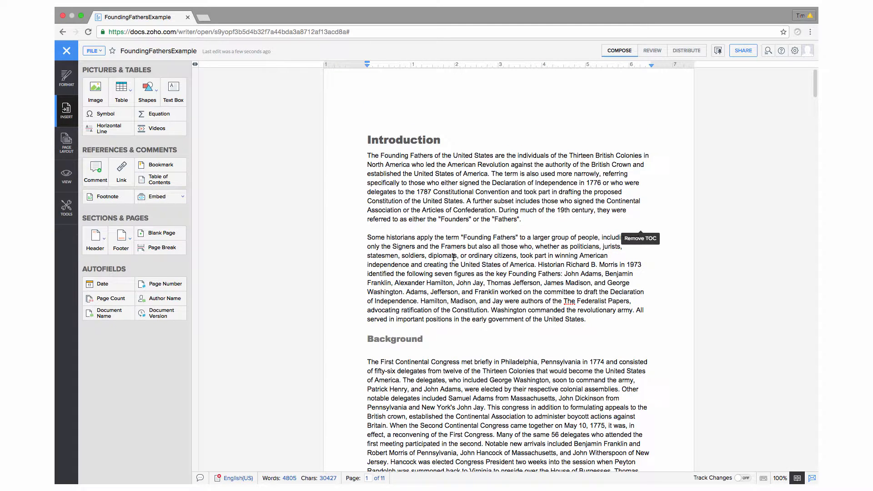
pyautogui.click(381, 117)
pyautogui.click(151, 181)
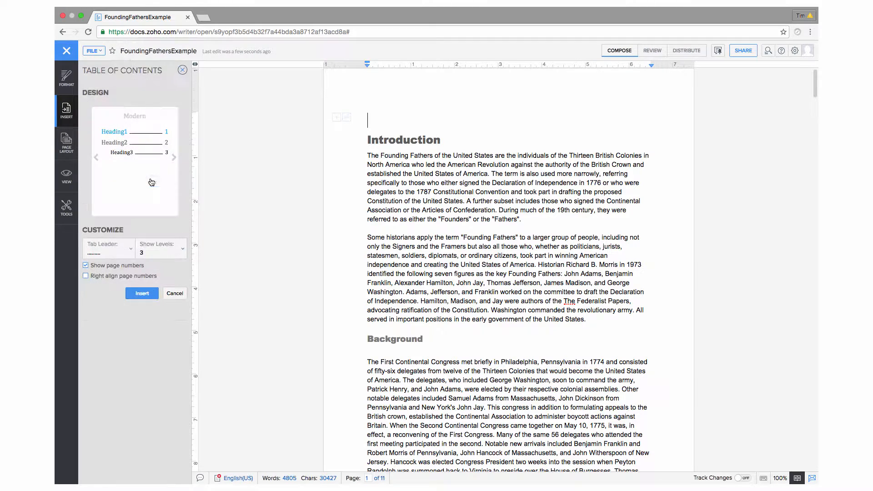
pyautogui.click(140, 295)
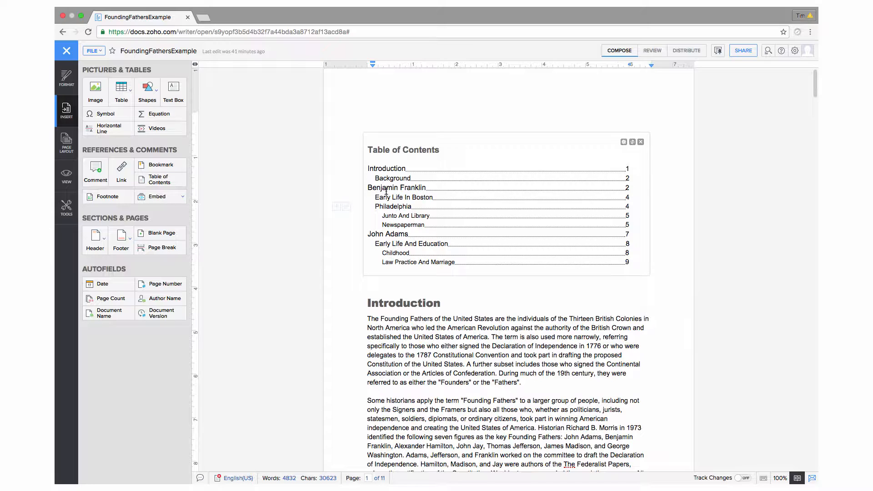
# Go to the Benjamin Franklin heading from its table of contents entry and return to the table of contents
pyautogui.click(385, 188)
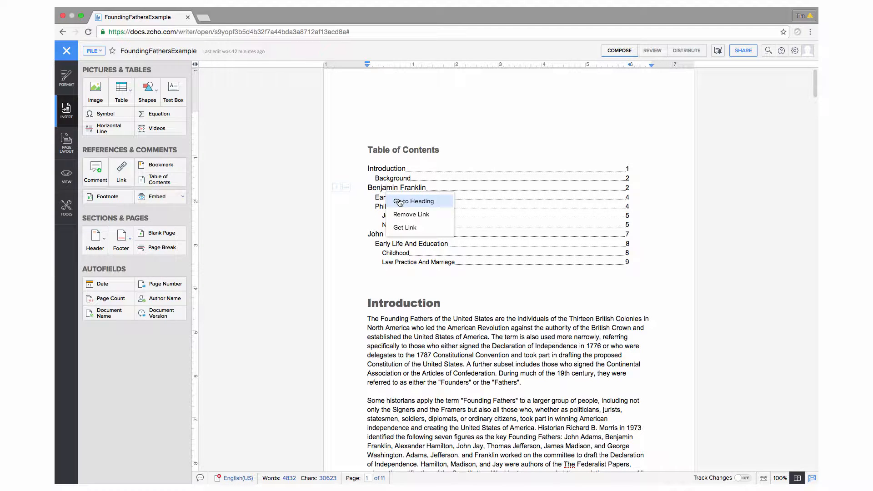
pyautogui.click(399, 202)
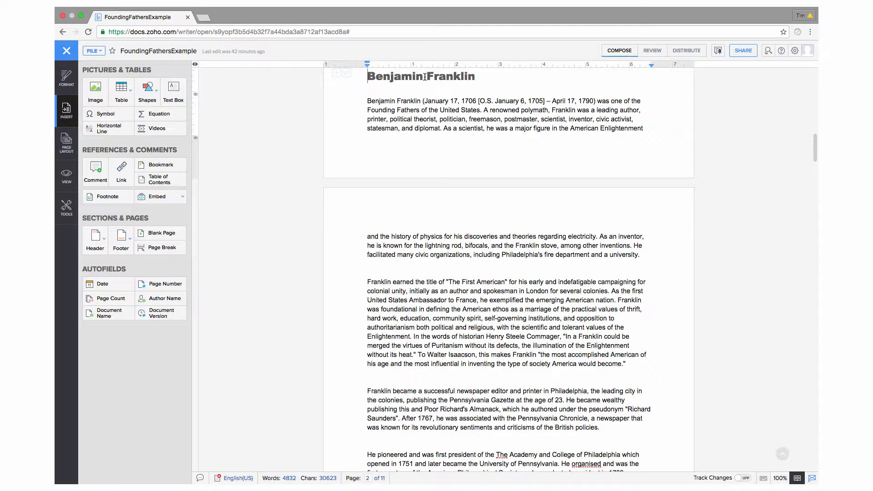
pyautogui.scroll(15, 427, 122)
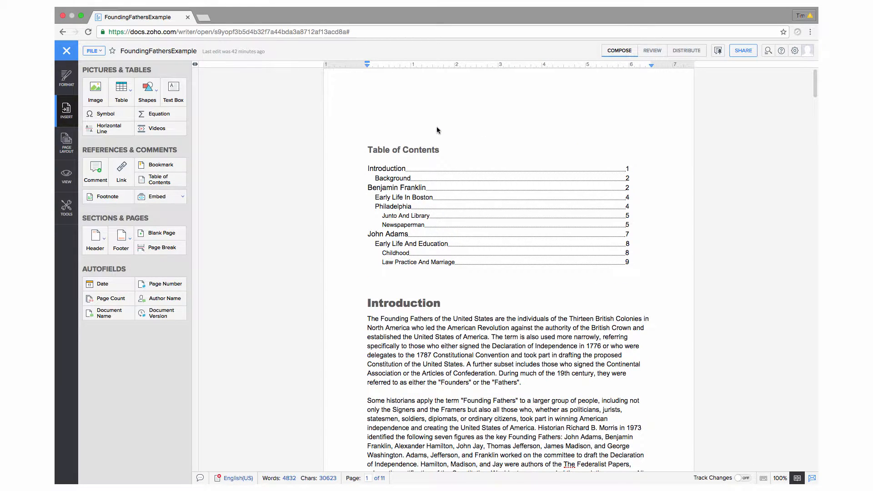
# Open the customization settings of the inserted table of contents
pyautogui.moveTo(539, 214)
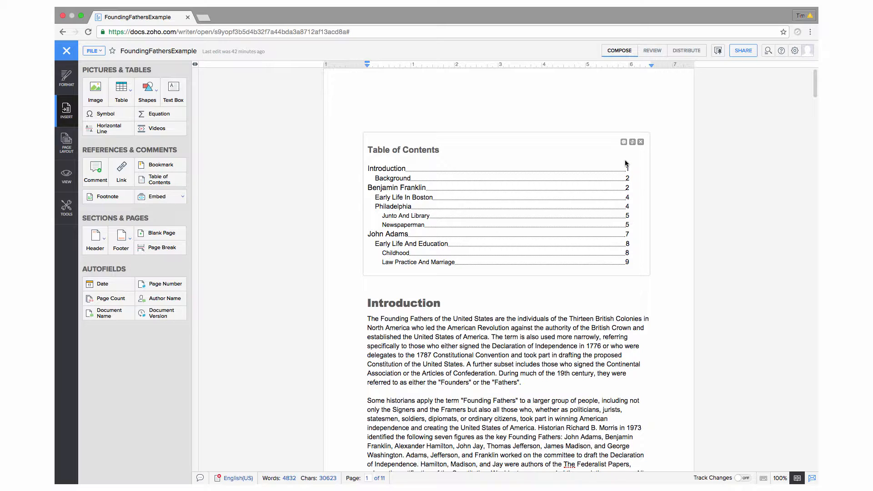
pyautogui.click(628, 264)
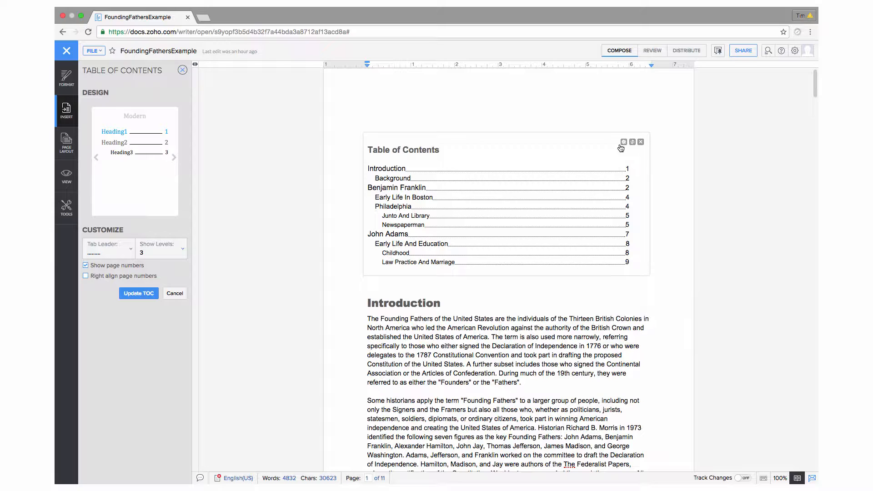
# Add the line "George Washington" at the end of the document and apply the Heading 1 style to it
pyautogui.scroll(-20, 546, 268)
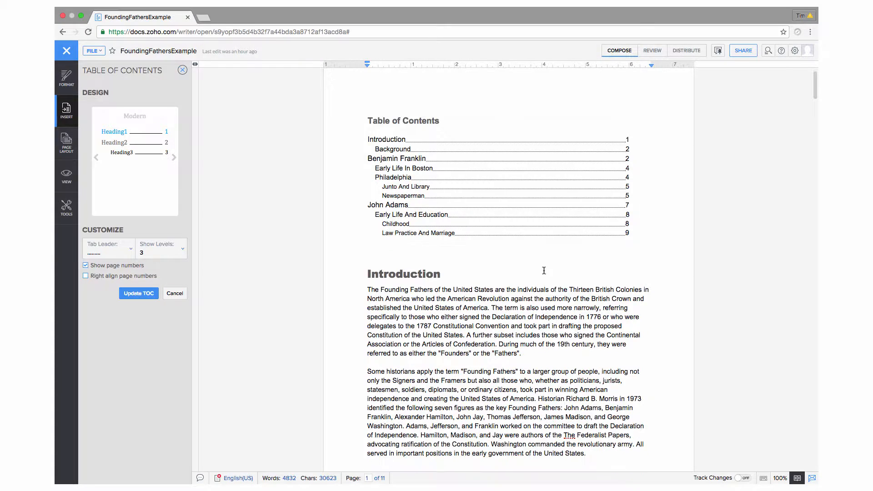
pyautogui.scroll(-20, 546, 278)
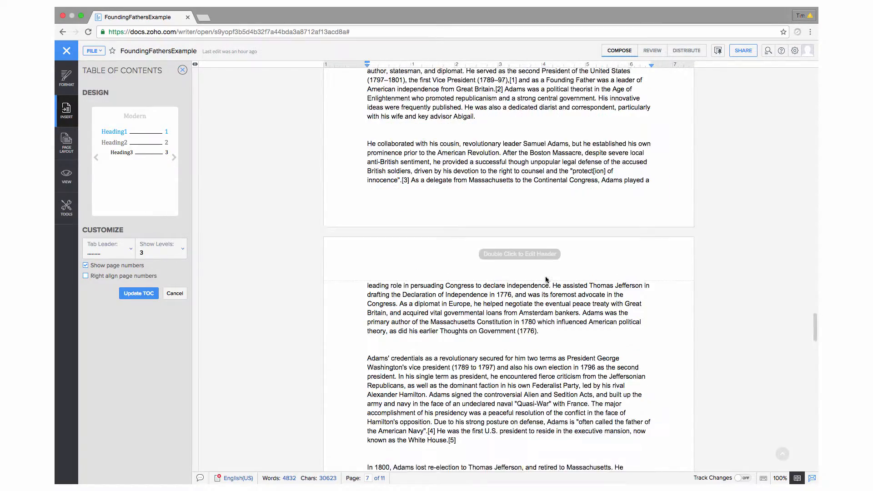
pyautogui.scroll(-20, 546, 279)
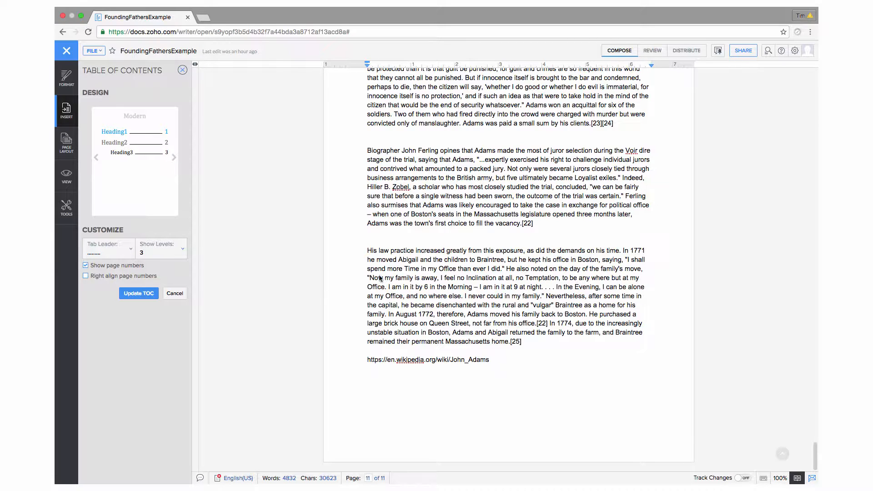
pyautogui.click(182, 71)
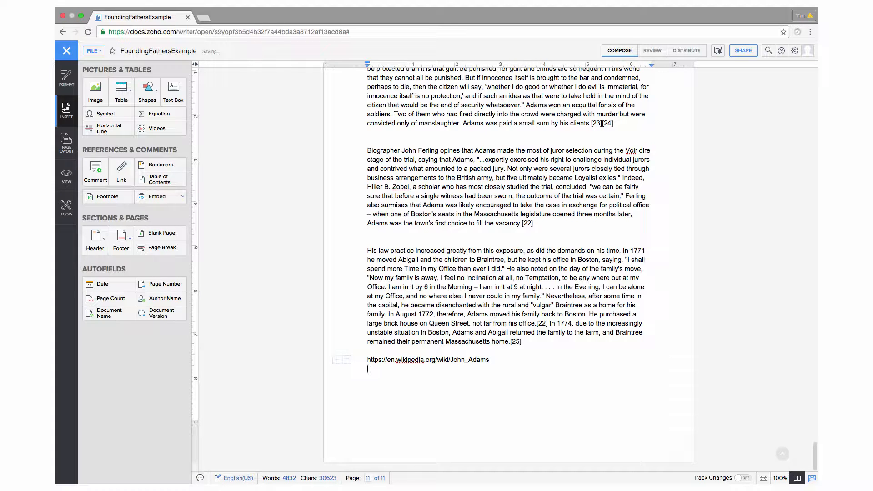
pyautogui.write('George Washington')
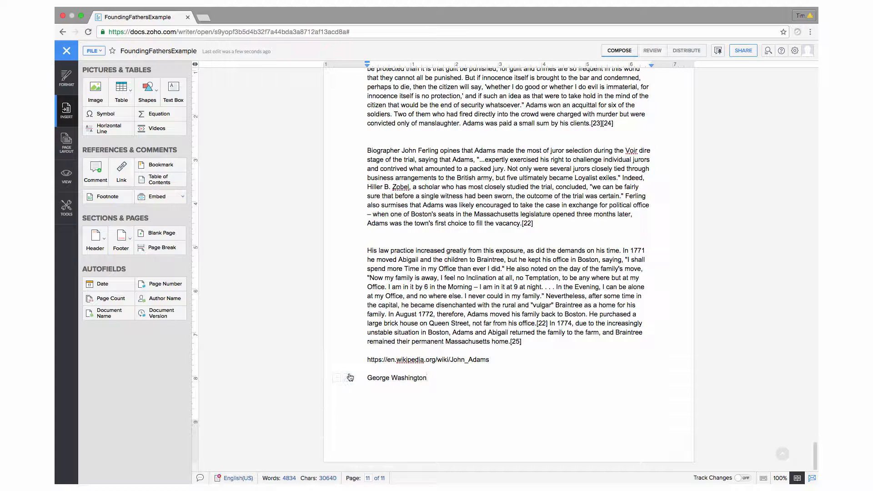
pyautogui.moveTo(370, 378)
pyautogui.mouseDown()
pyautogui.moveTo(430, 380)
pyautogui.moveTo(370, 387)
pyautogui.mouseUp()
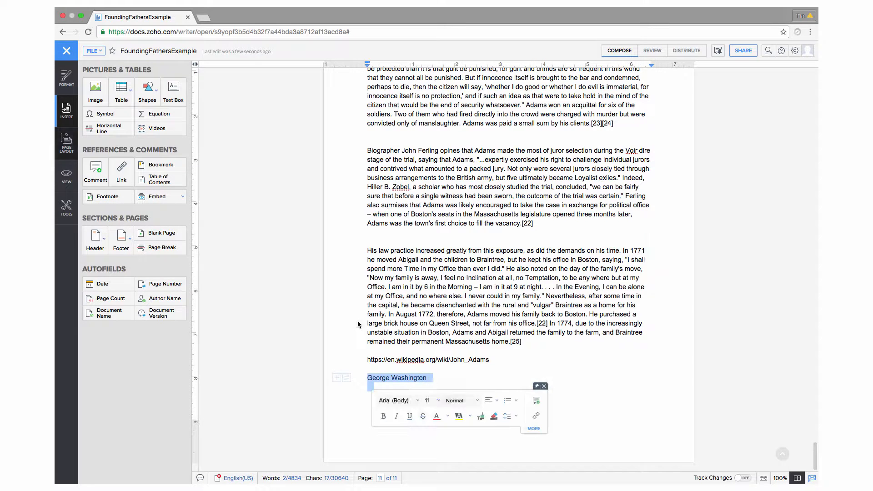
pyautogui.click(467, 403)
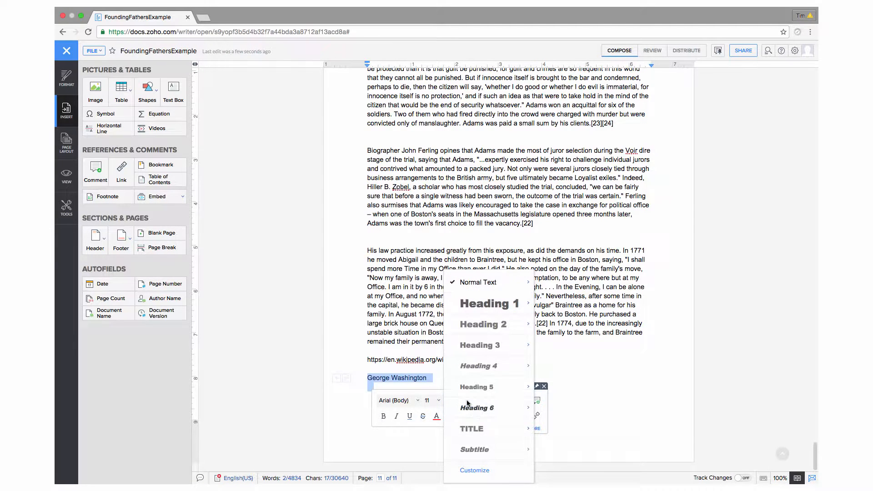
pyautogui.click(475, 305)
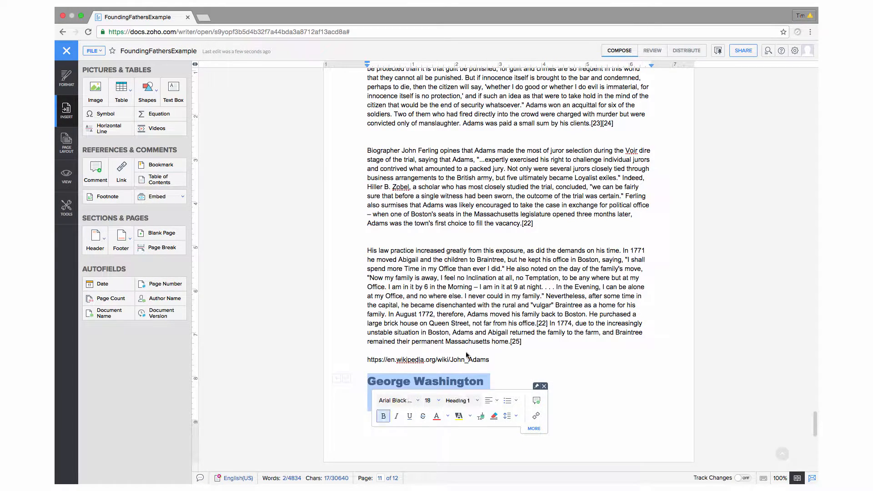
# Regenerate the table of contents to include the George Washington heading
pyautogui.scroll(3, 513, 357)
pyautogui.scroll(20, 515, 356)
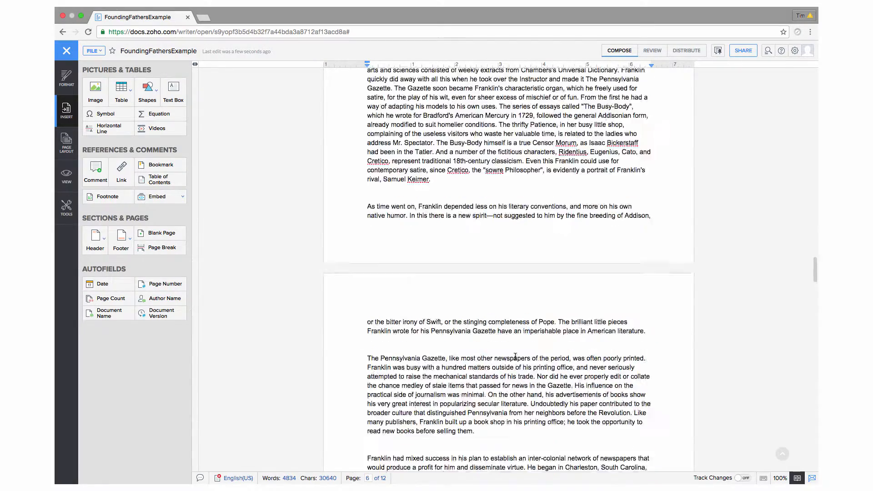
pyautogui.moveTo(517, 210)
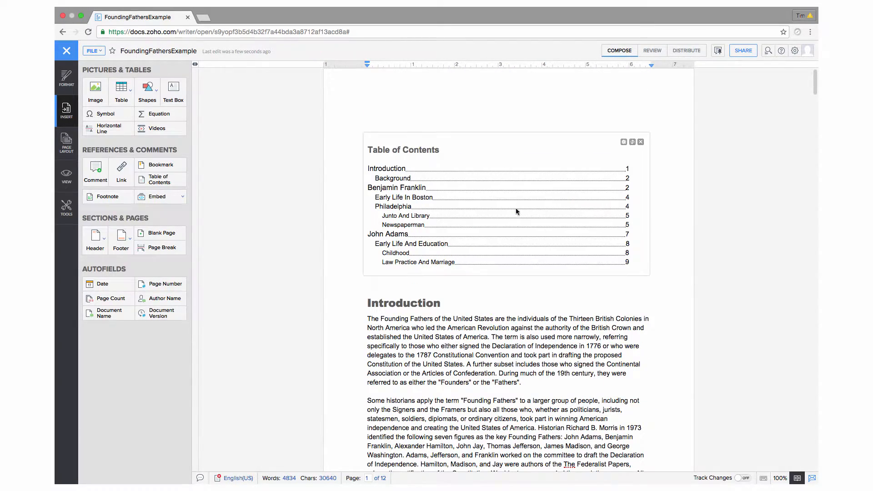
pyautogui.click(633, 143)
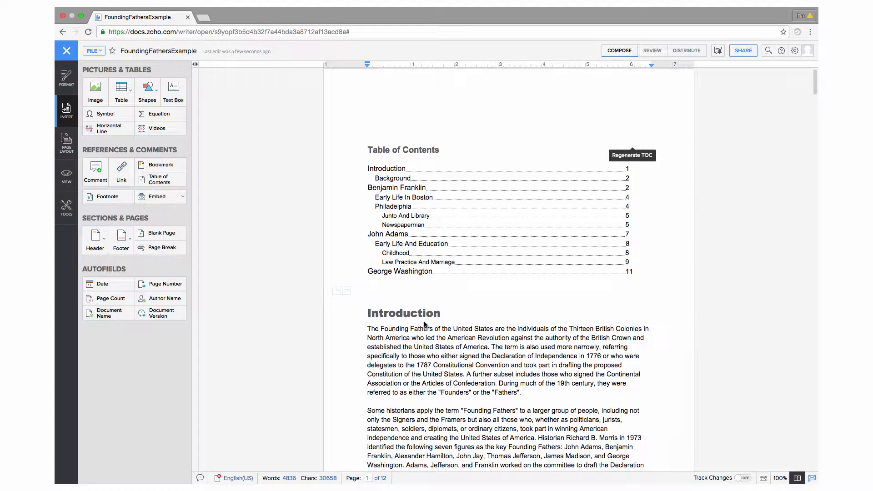
pyautogui.moveTo(575, 136)
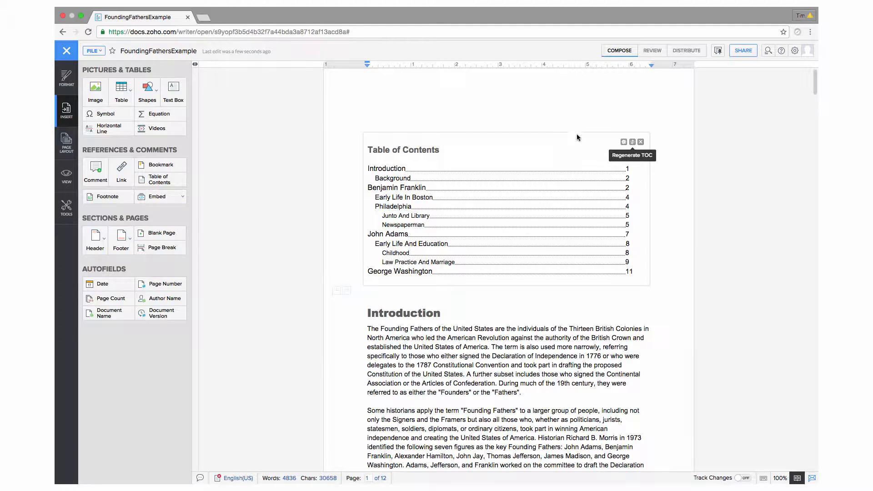
pyautogui.click(640, 142)
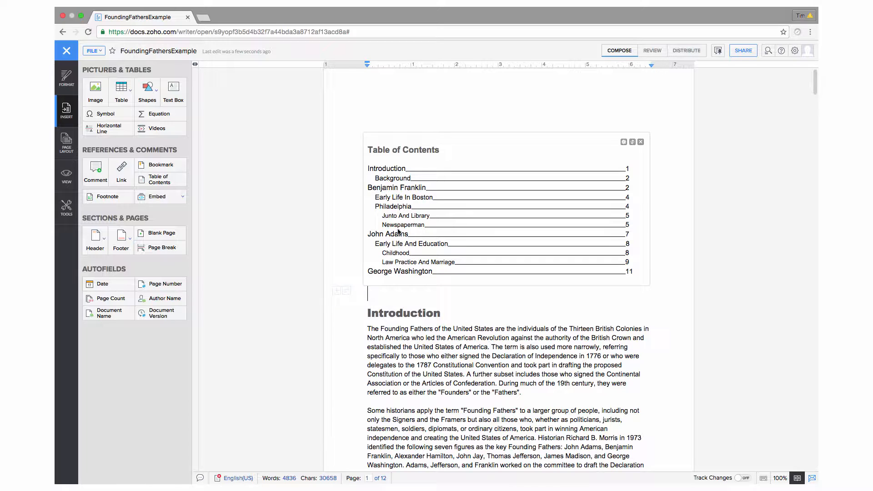
# Remove the link from the Benjamin Franklin entry and regenerate the table of contents
pyautogui.click(388, 186)
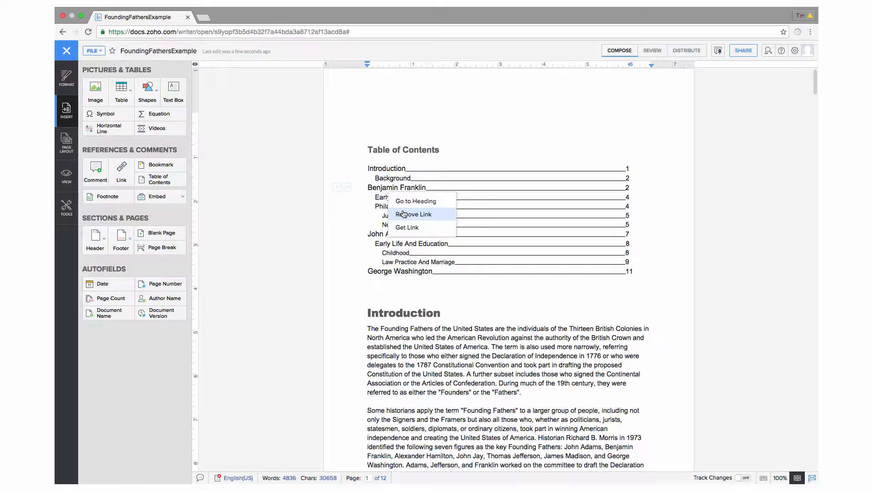
pyautogui.click(403, 214)
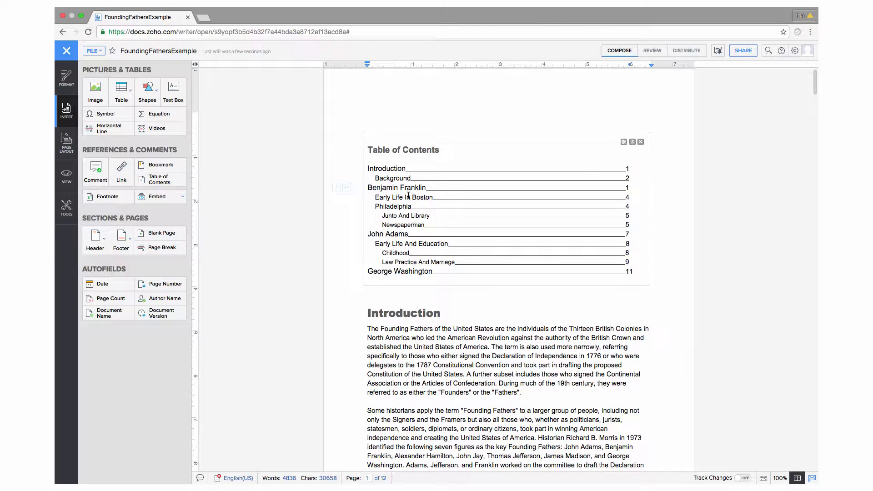
pyautogui.click(632, 143)
# Get the shareable link for the Benjamin Franklin entry in the table of contents
pyautogui.click(401, 188)
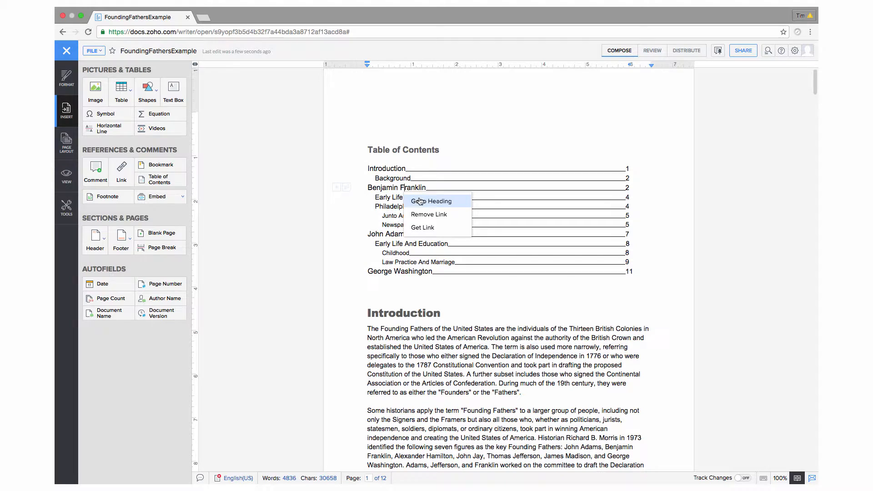
pyautogui.click(428, 228)
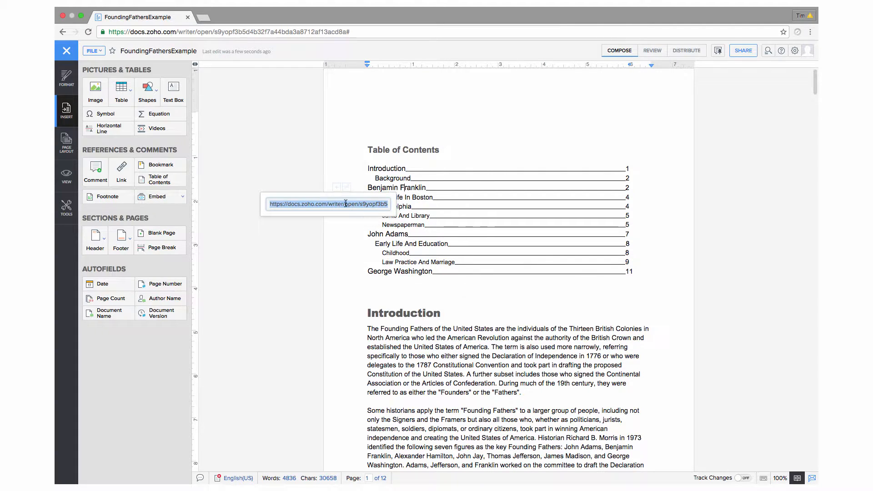